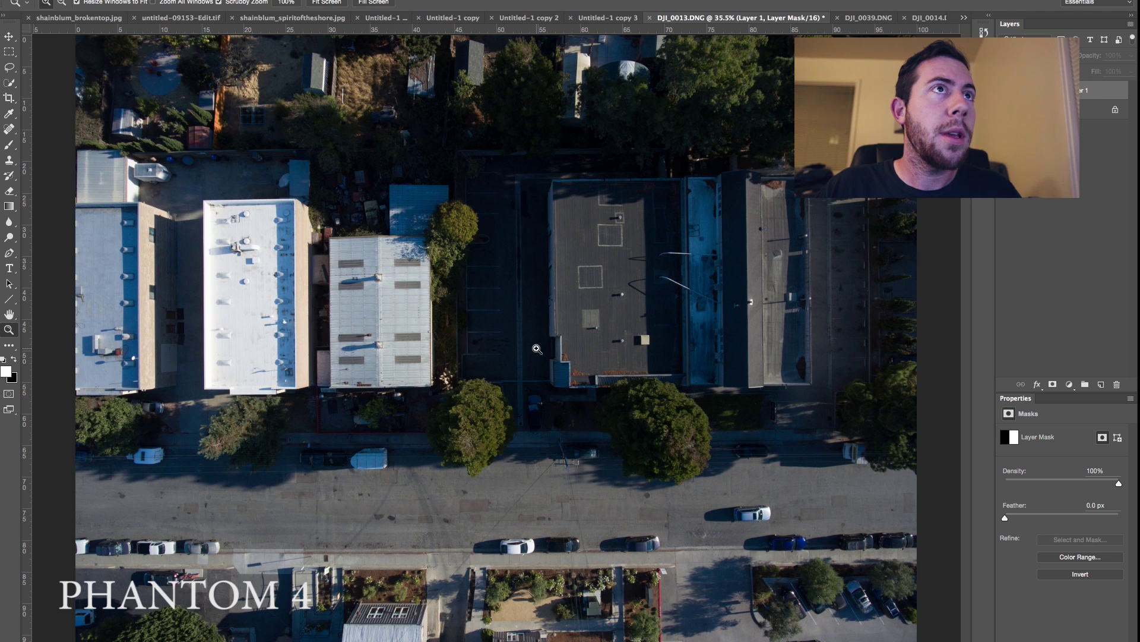
# - Flip between the Mavic and Phantom 4 photo documents to compare them
pyautogui.click(863, 16)
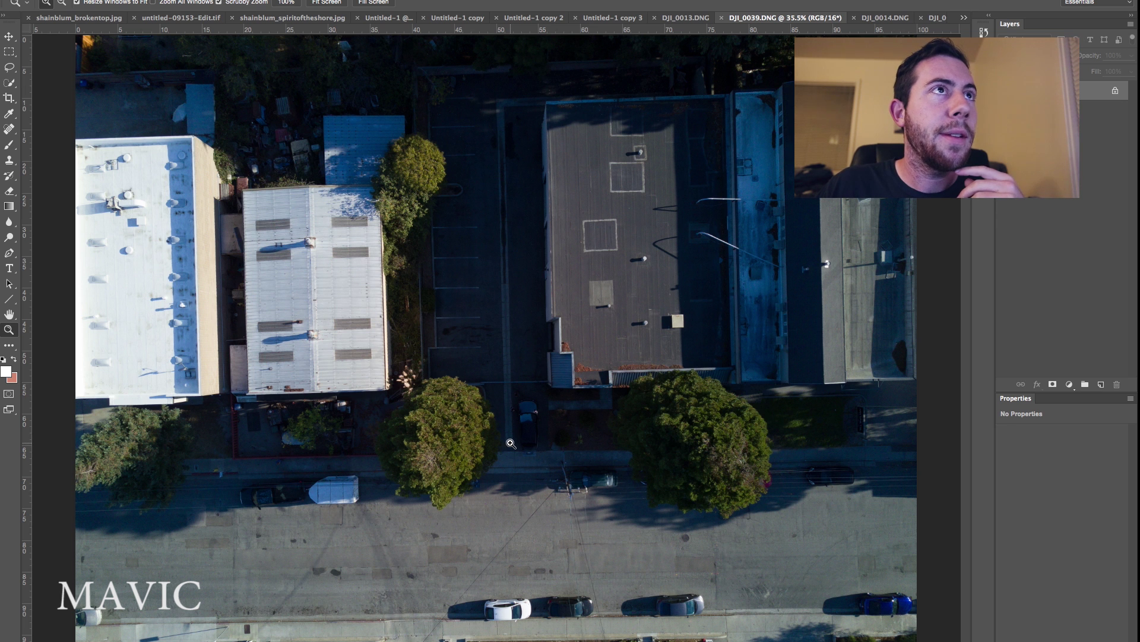
pyautogui.click(676, 17)
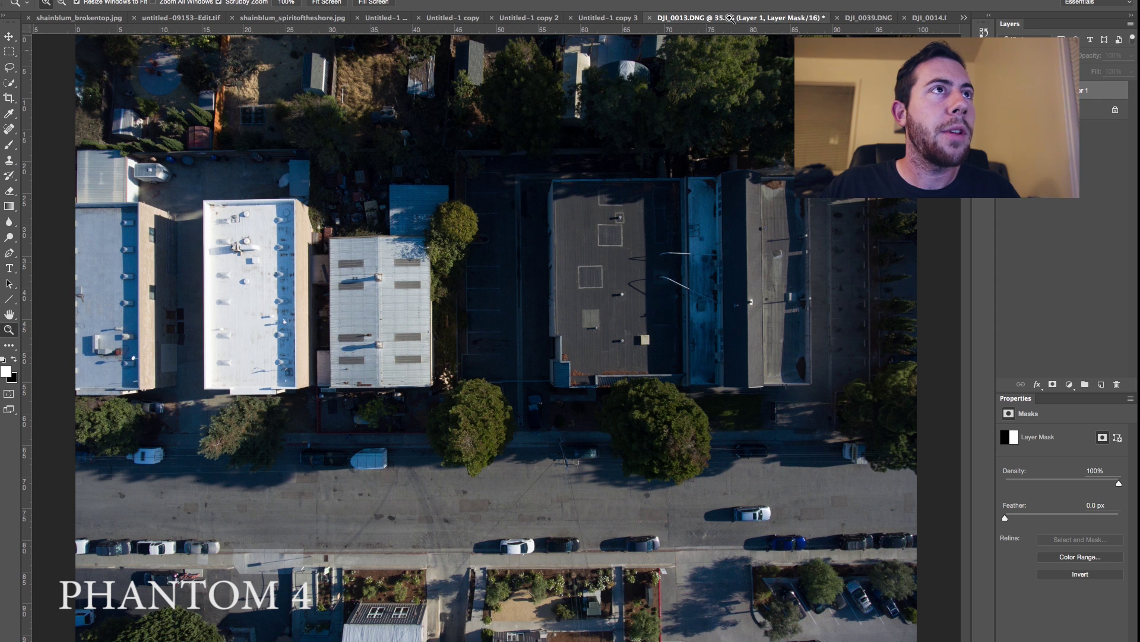
pyautogui.click(869, 18)
pyautogui.click(689, 18)
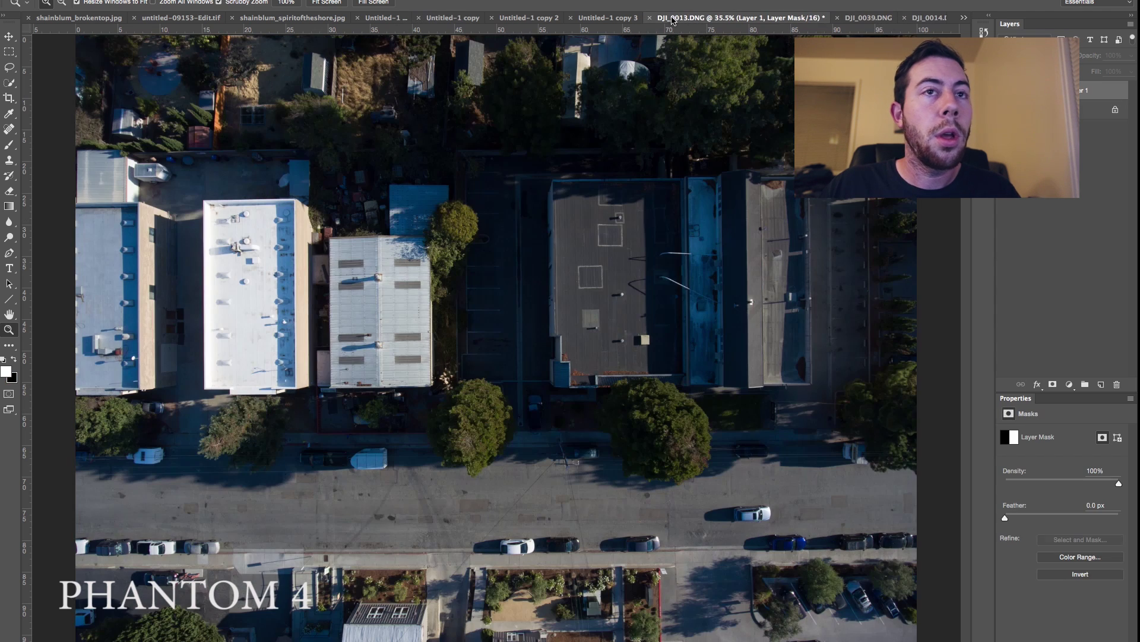
# - View the Phantom 4 photo at 100%, framed on the street's trees and parked cars
pyautogui.rightClick(542, 387)
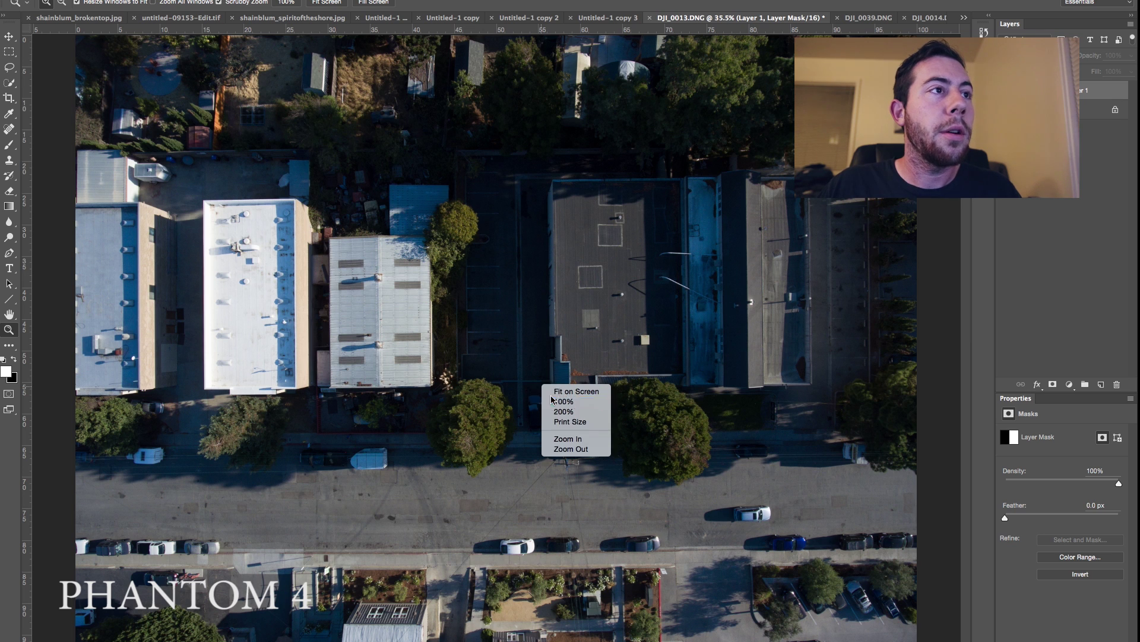
pyautogui.click(552, 401)
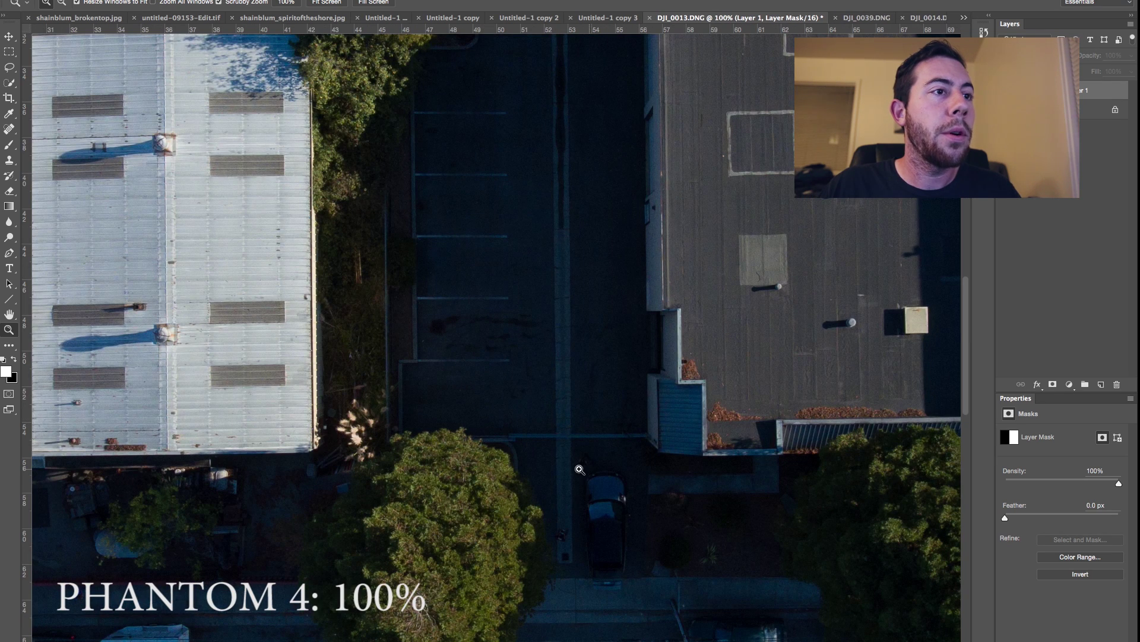
pyautogui.moveTo(681, 505); pyautogui.dragTo(624, 415)
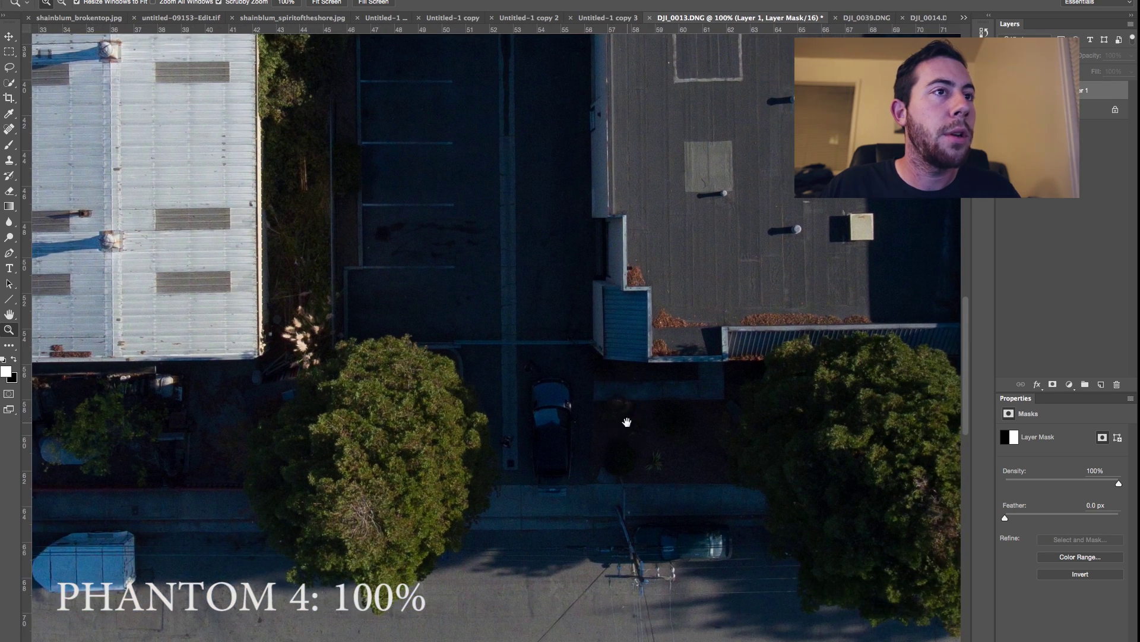
pyautogui.moveTo(782, 537); pyautogui.dragTo(618, 476)
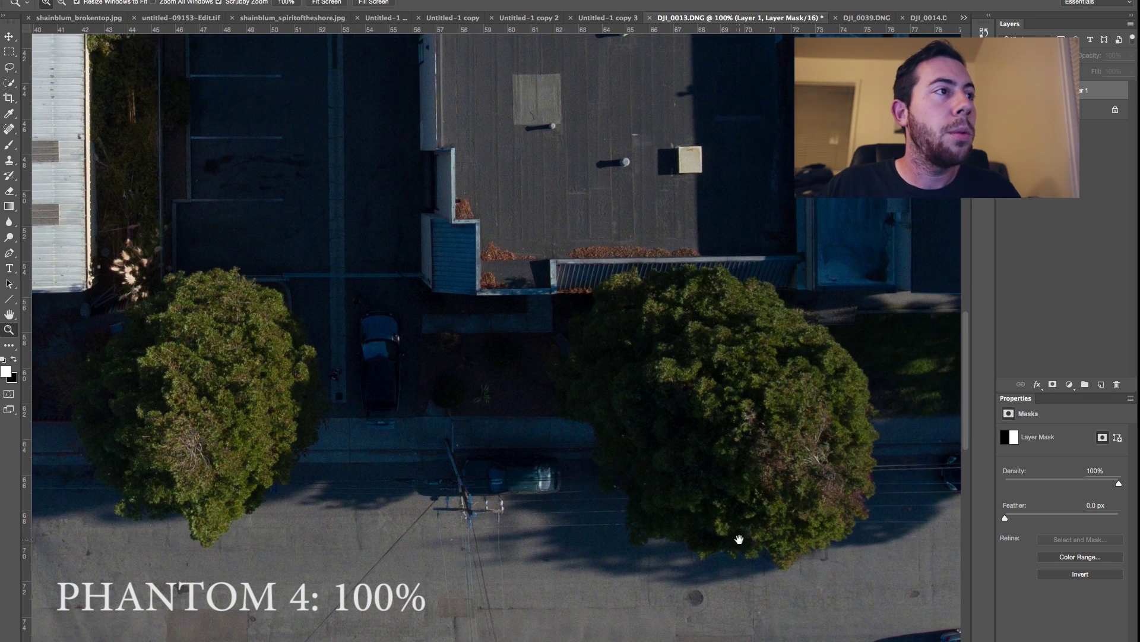
pyautogui.moveTo(736, 537); pyautogui.dragTo(644, 412)
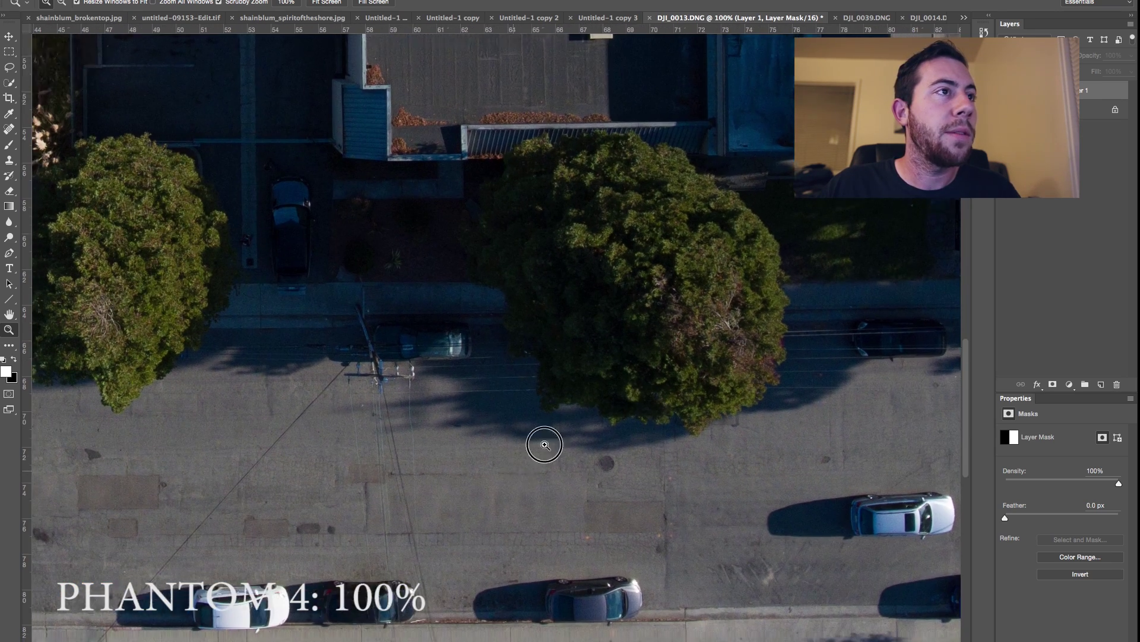
pyautogui.moveTo(542, 440); pyautogui.dragTo(654, 395)
pyautogui.moveTo(463, 364); pyautogui.dragTo(421, 356)
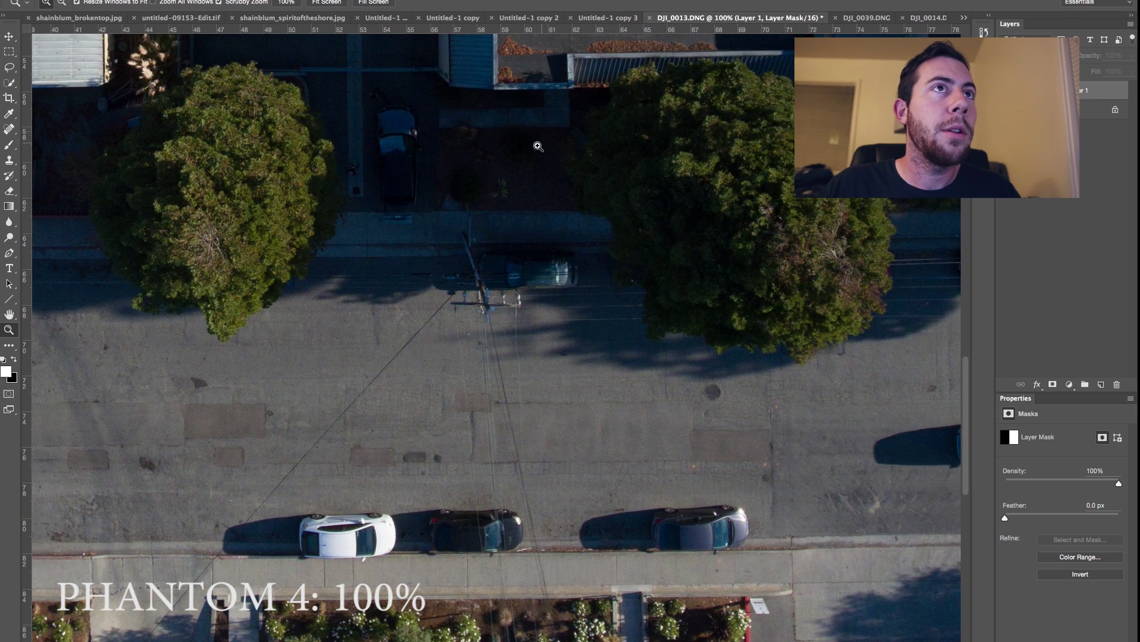
# - Show the Mavic photo DJI_0039.DNG at 100%, framed on the pole and parked cars
pyautogui.click(874, 19)
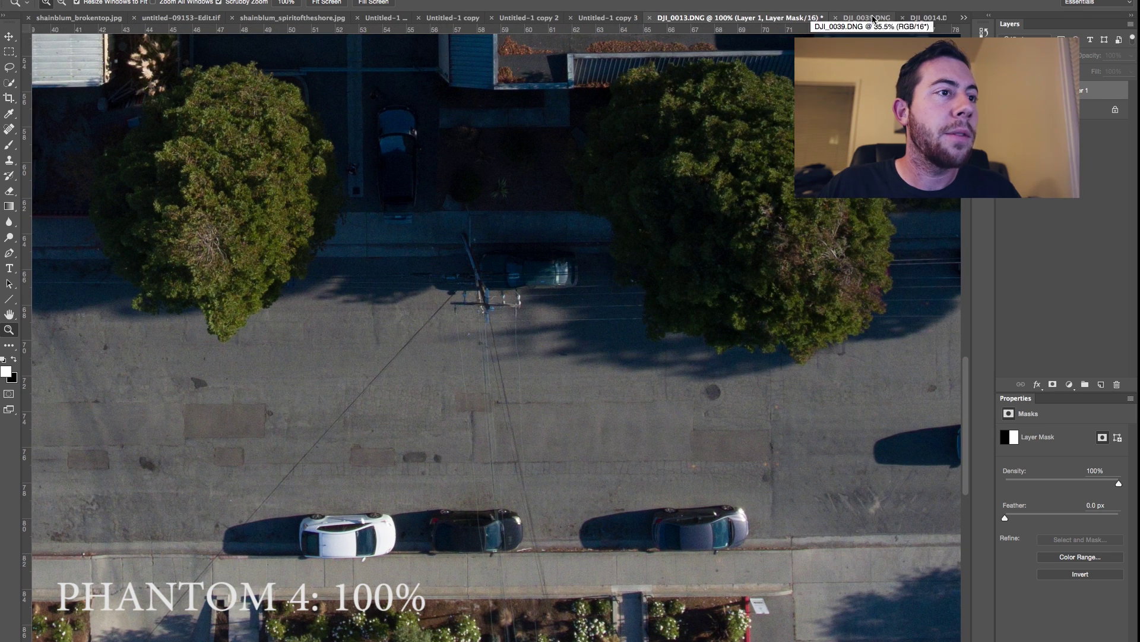
pyautogui.rightClick(588, 510)
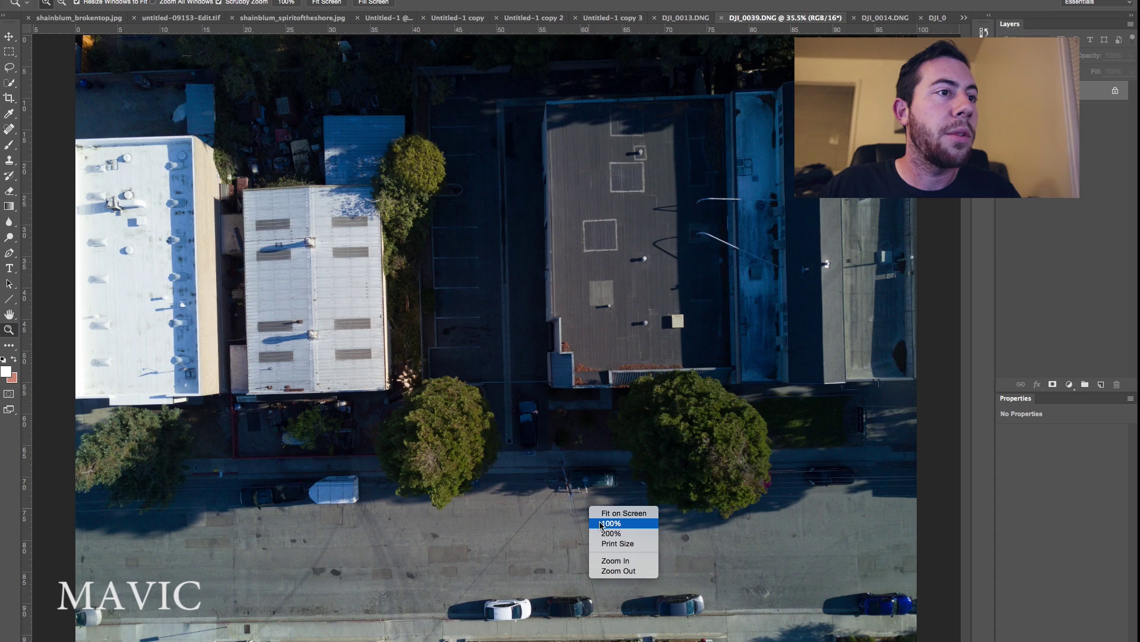
pyautogui.click(612, 523)
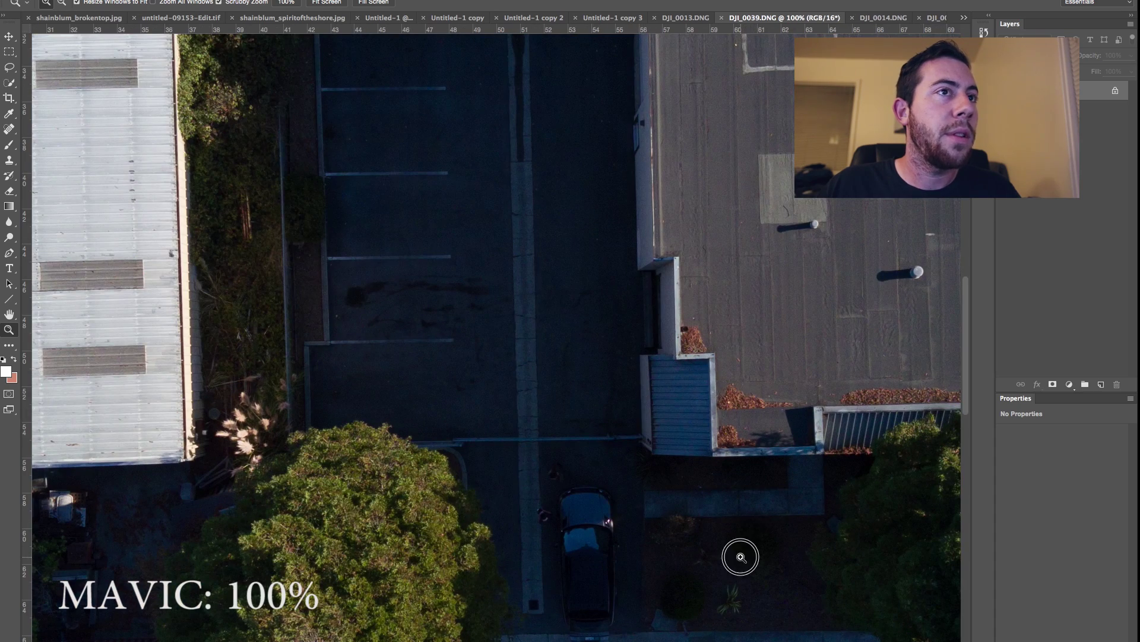
pyautogui.moveTo(738, 552); pyautogui.dragTo(578, 272)
pyautogui.moveTo(697, 491); pyautogui.dragTo(568, 488)
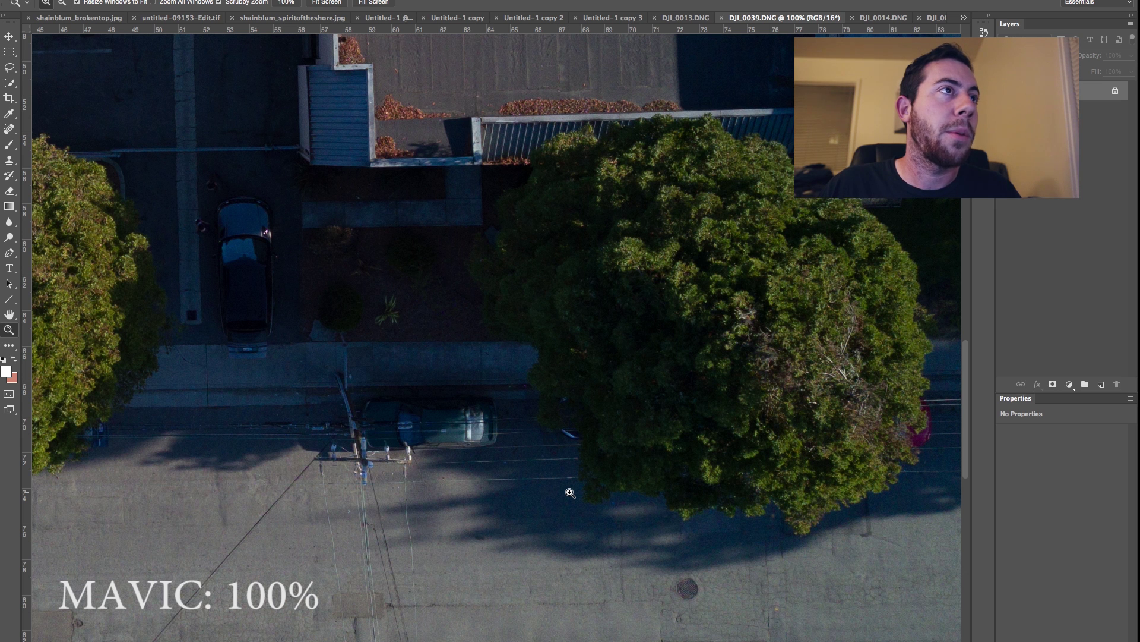
pyautogui.moveTo(436, 501); pyautogui.dragTo(464, 319)
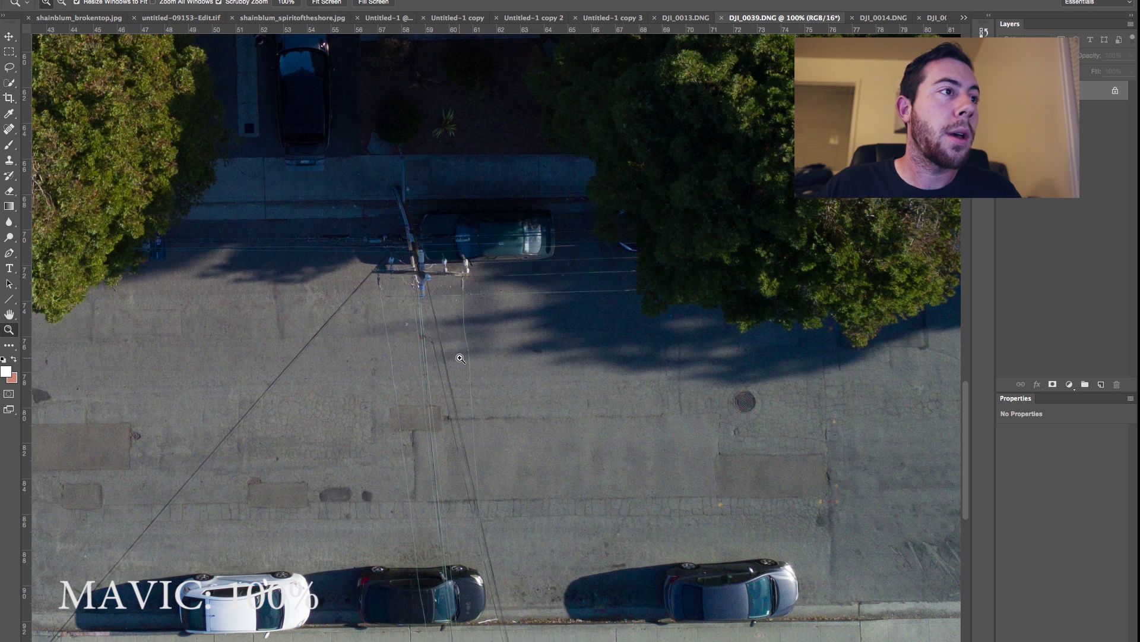
pyautogui.moveTo(422, 358); pyautogui.dragTo(477, 289)
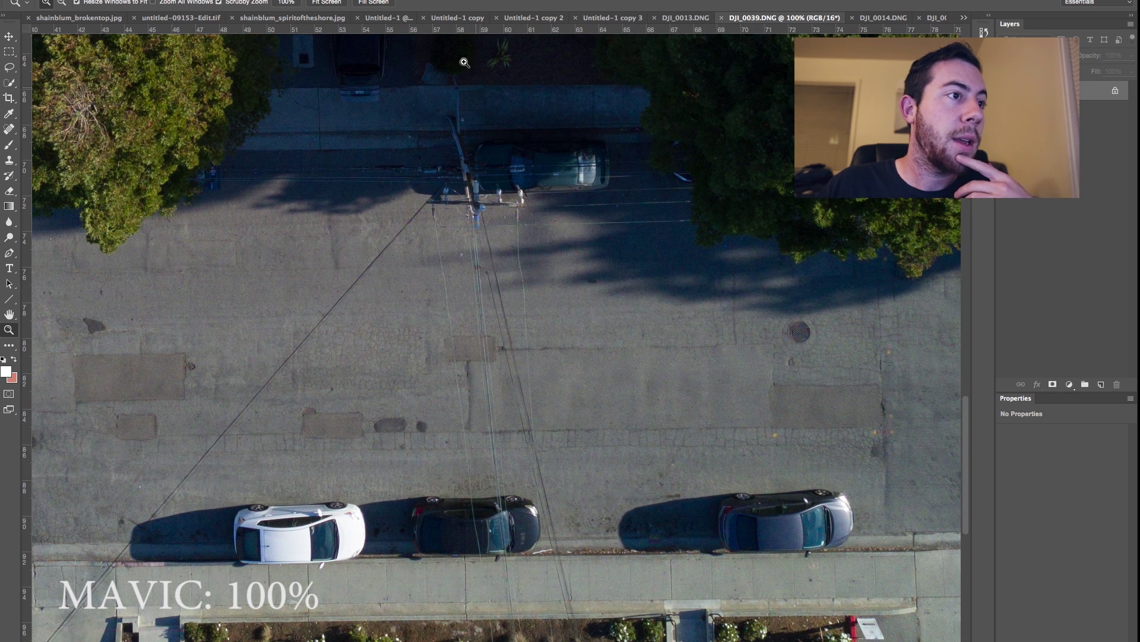
# - Compare with Phantom 4, frame the Mavic rooftops above the tree, then return to DJI_0013.DNG
pyautogui.click(676, 16)
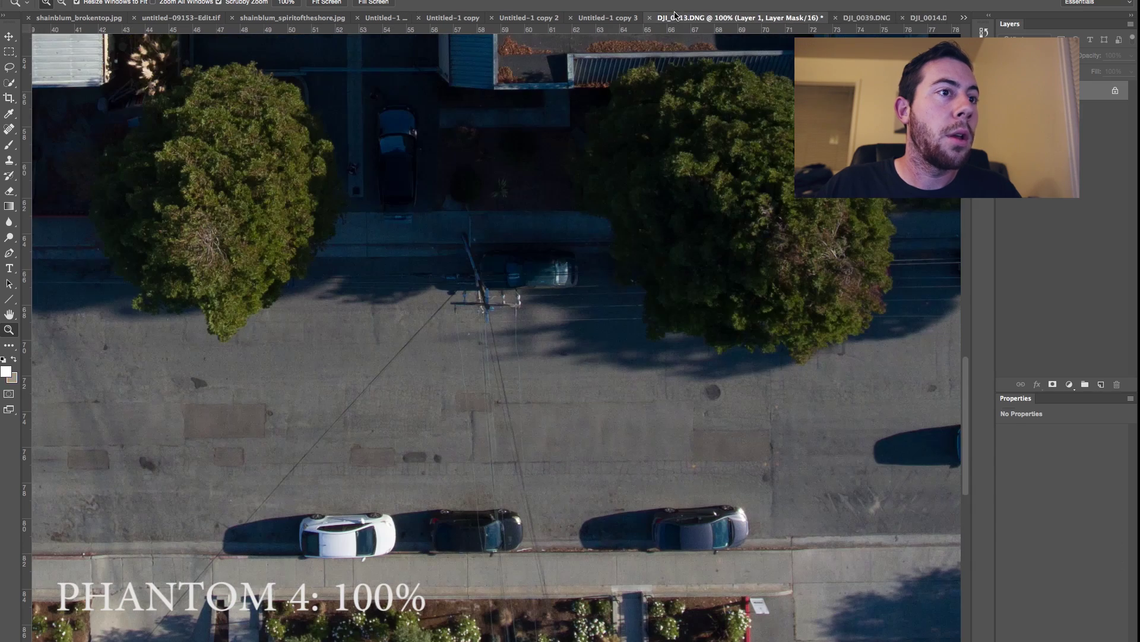
pyautogui.click(863, 17)
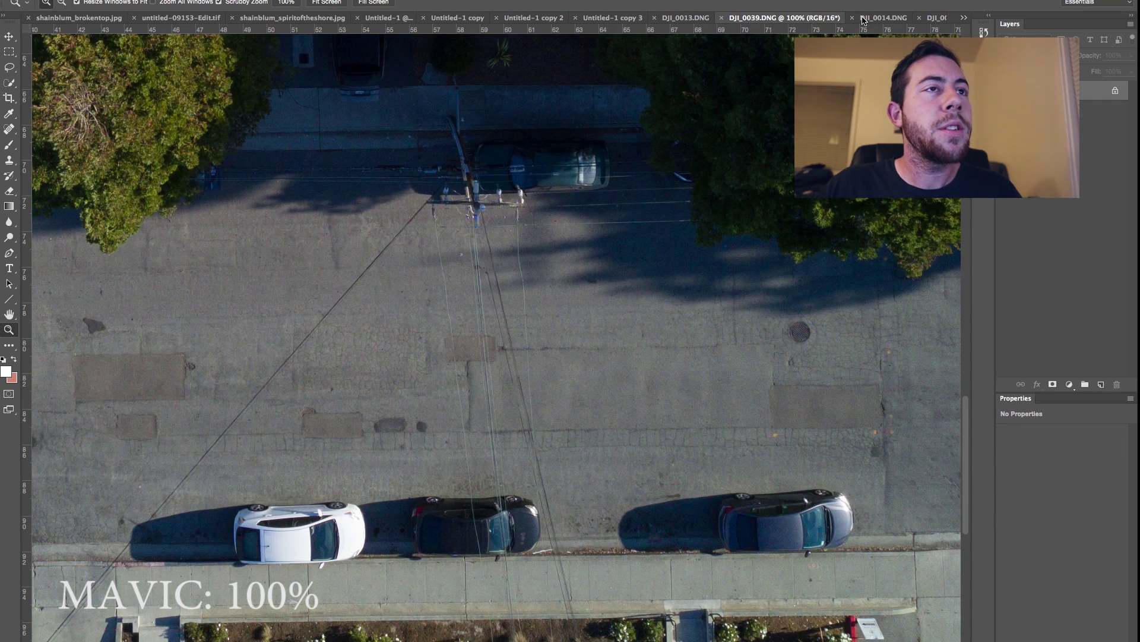
pyautogui.hscroll(5, 656, 277)
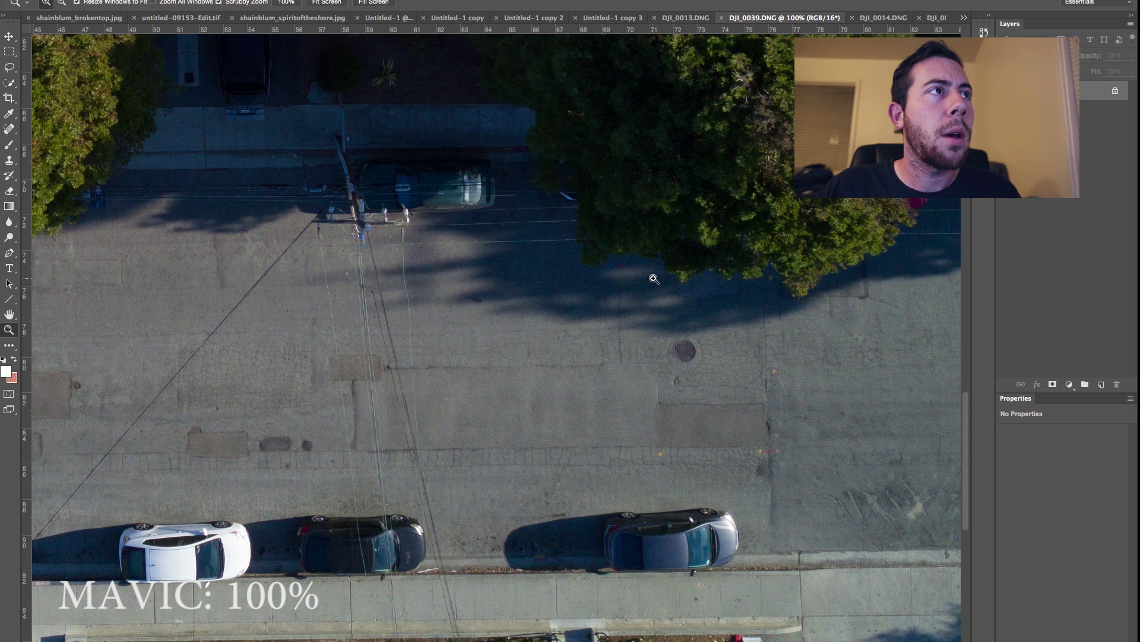
pyautogui.moveTo(606, 231); pyautogui.dragTo(583, 381)
pyautogui.rightClick(539, 369)
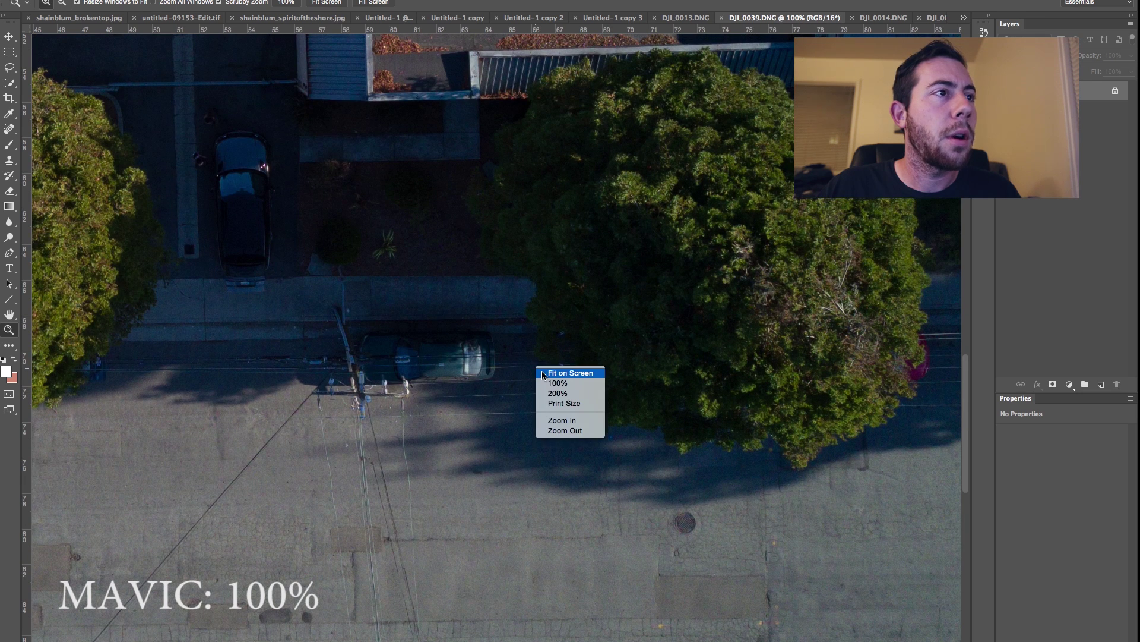
pyautogui.click(491, 343)
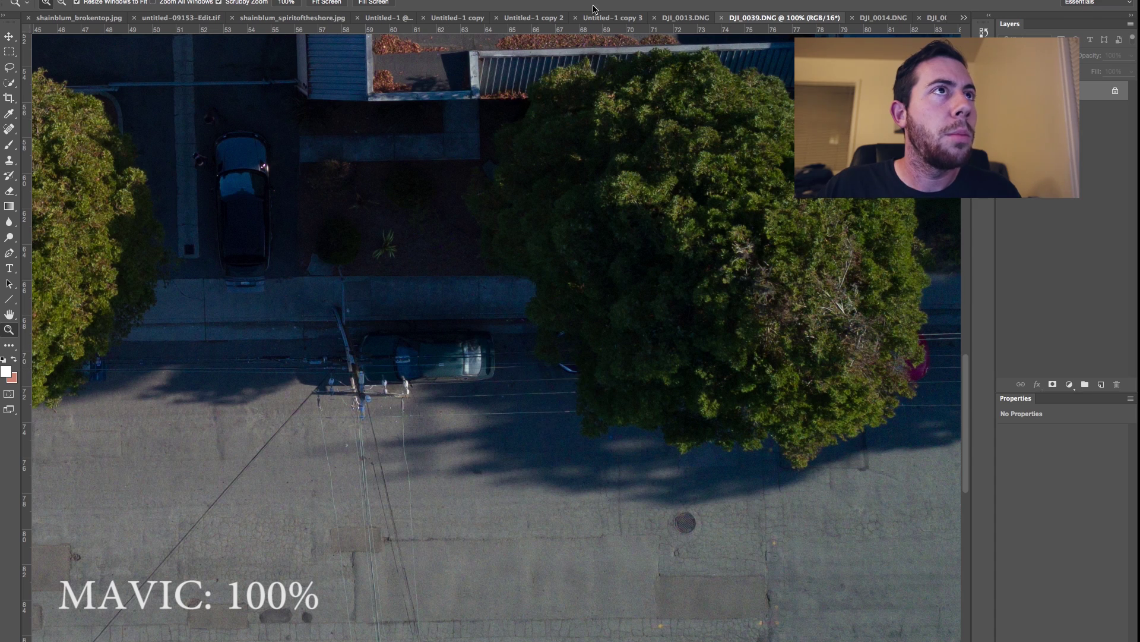
pyautogui.click(685, 19)
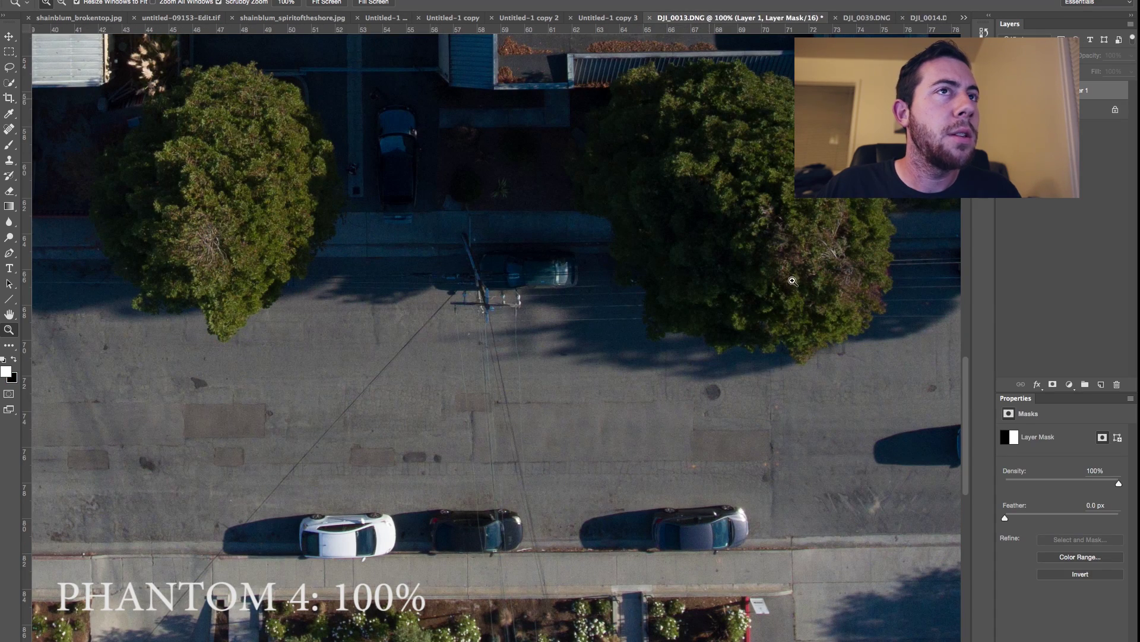
# - Fit the Phantom 4 / Mavic street overlay on screen, then zoom it to 100%
pyautogui.rightClick(566, 289)
pyautogui.click(582, 294)
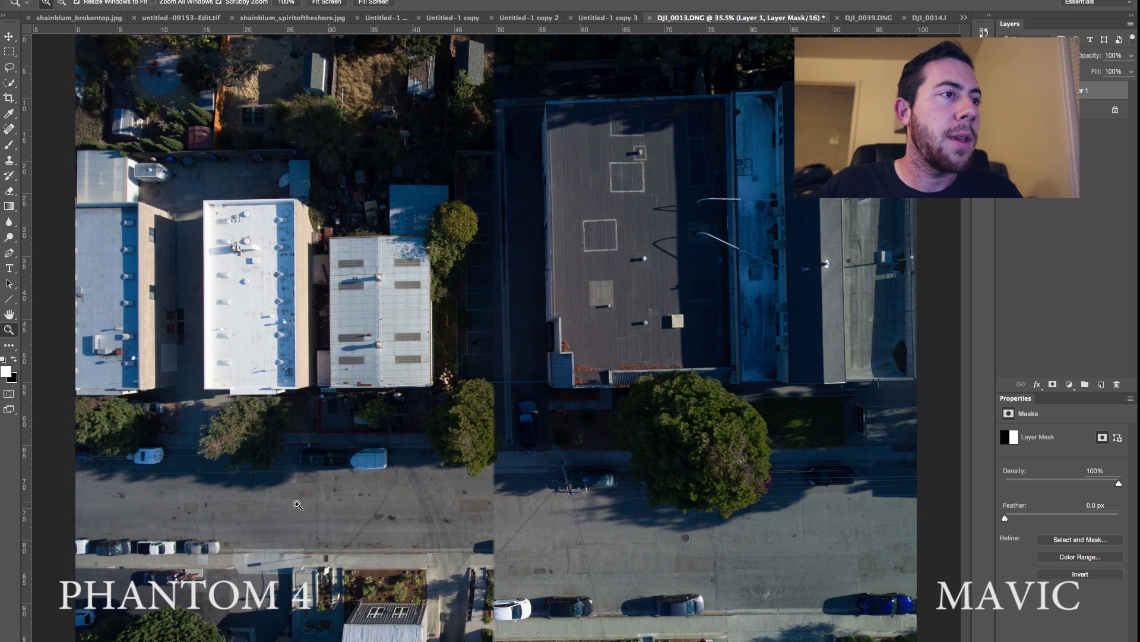
pyautogui.click(501, 456)
pyautogui.click(501, 456)
pyautogui.rightClick(518, 469)
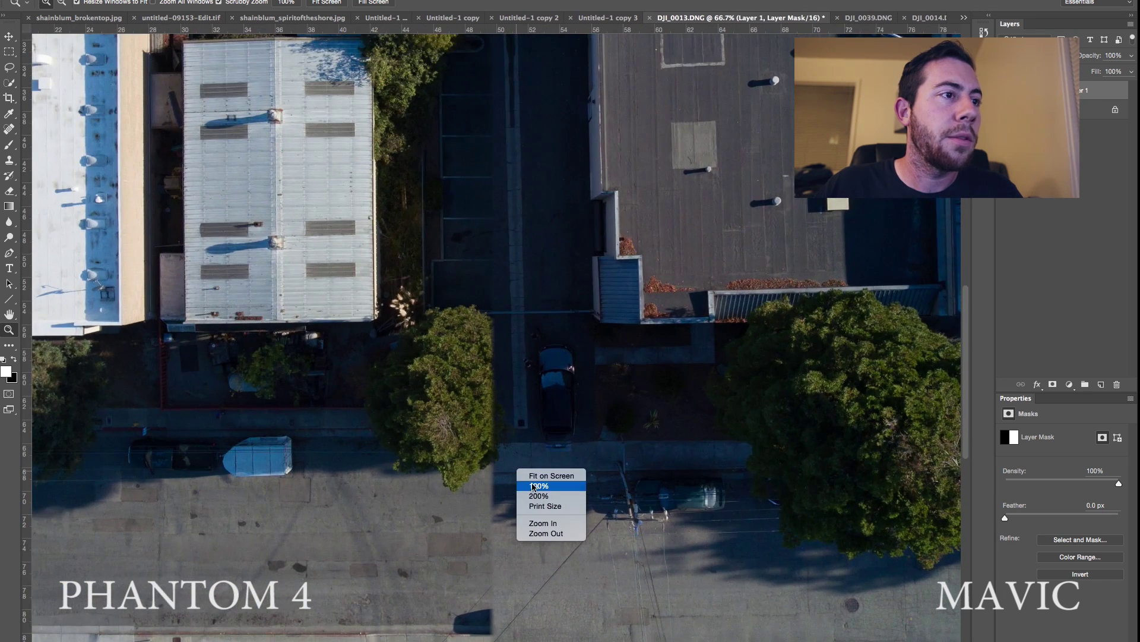
pyautogui.click(533, 486)
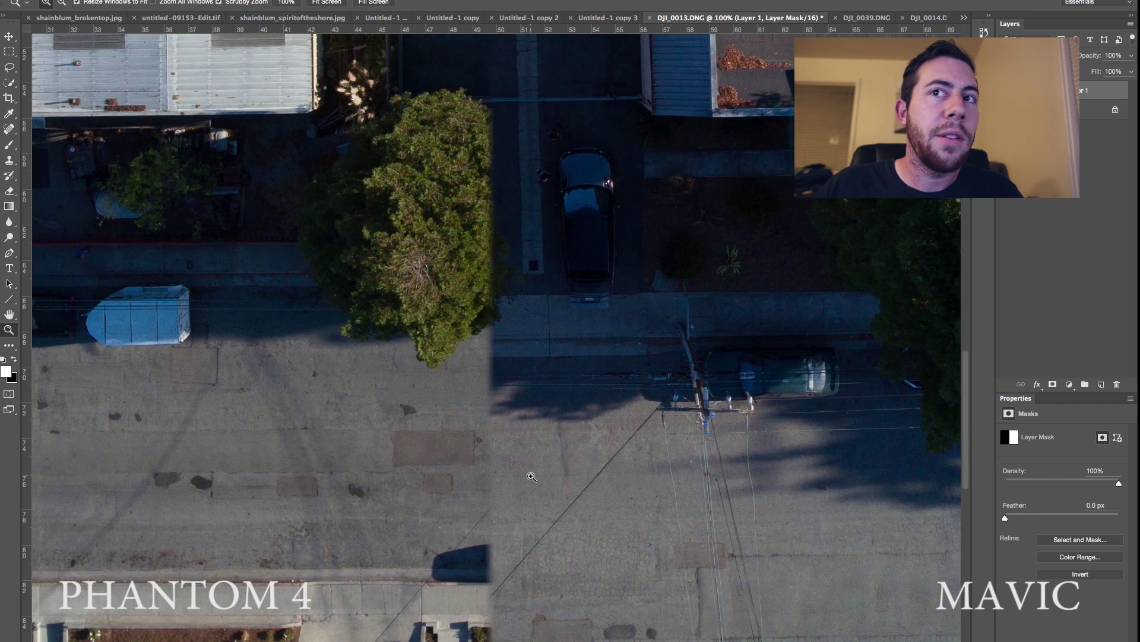
pyautogui.scroll(-1, 532, 477)
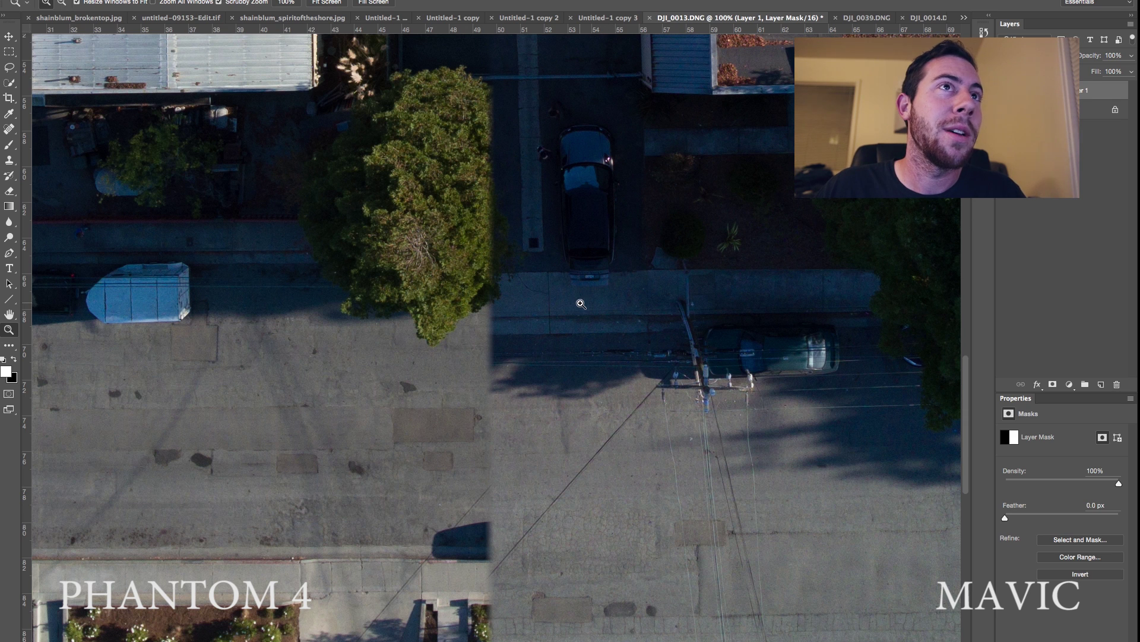
# - View DJI_0014.DNG at 100% framed on the sea and rooftops, then go to DJI_0041.DNG
pyautogui.click(860, 19)
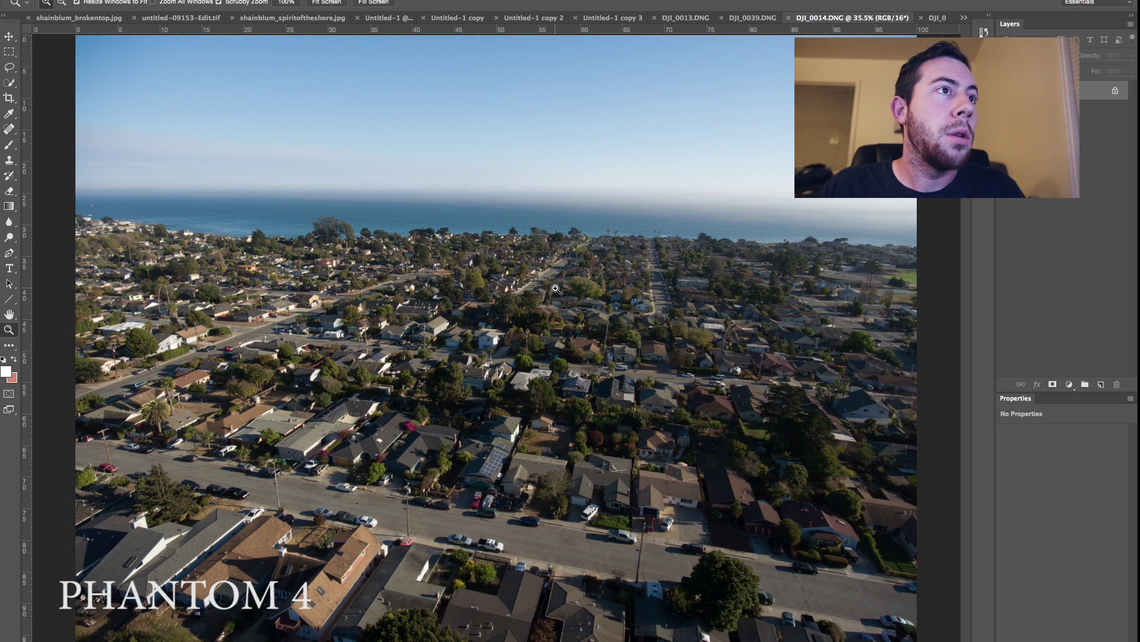
pyautogui.rightClick(543, 234)
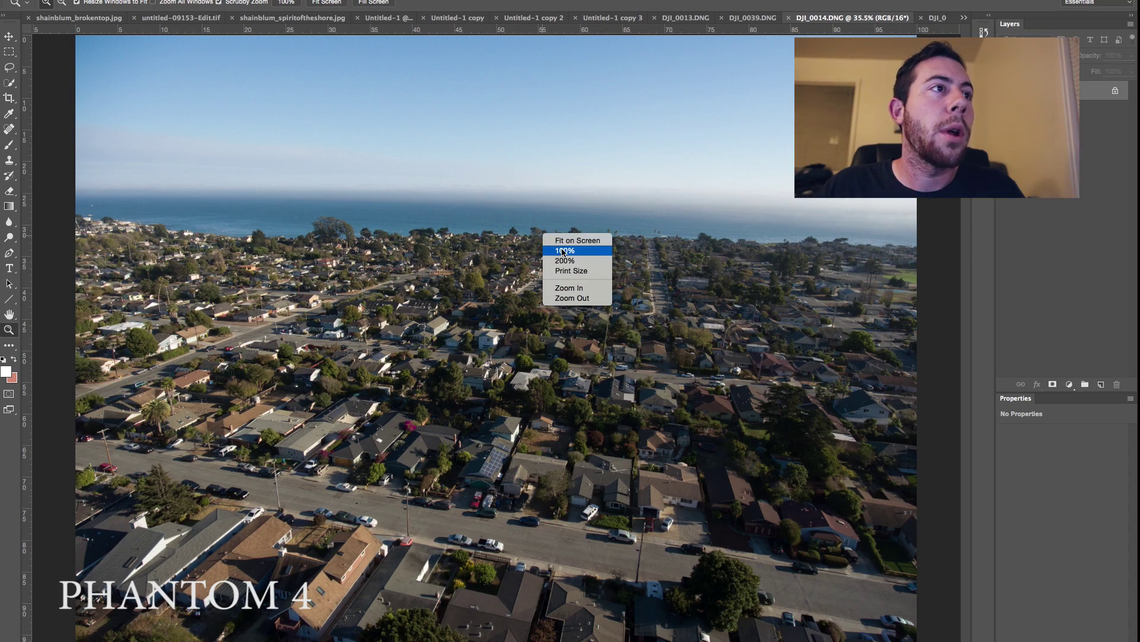
pyautogui.click(563, 252)
pyautogui.moveTo(588, 247); pyautogui.dragTo(404, 324)
pyautogui.moveTo(827, 248); pyautogui.dragTo(522, 263)
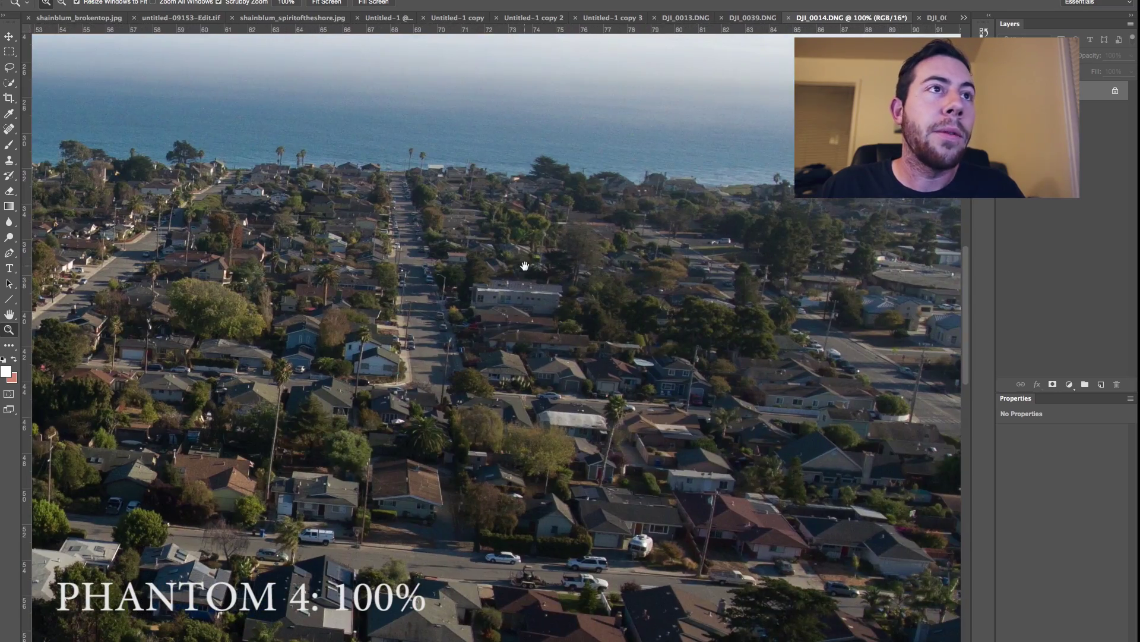
pyautogui.moveTo(628, 226); pyautogui.dragTo(944, 24)
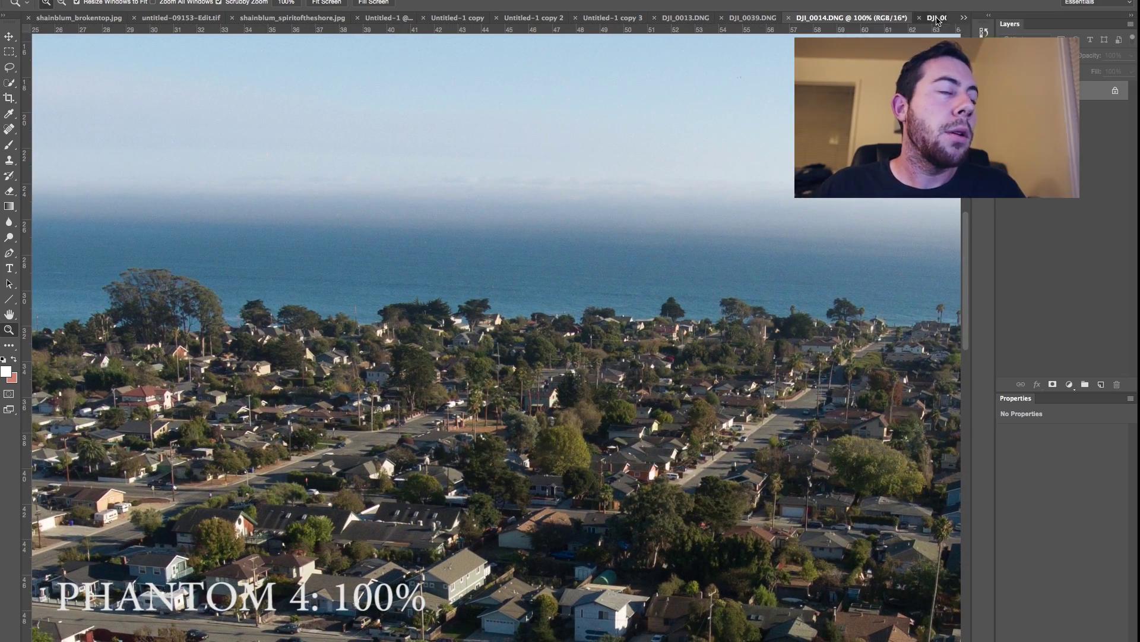
pyautogui.click(943, 22)
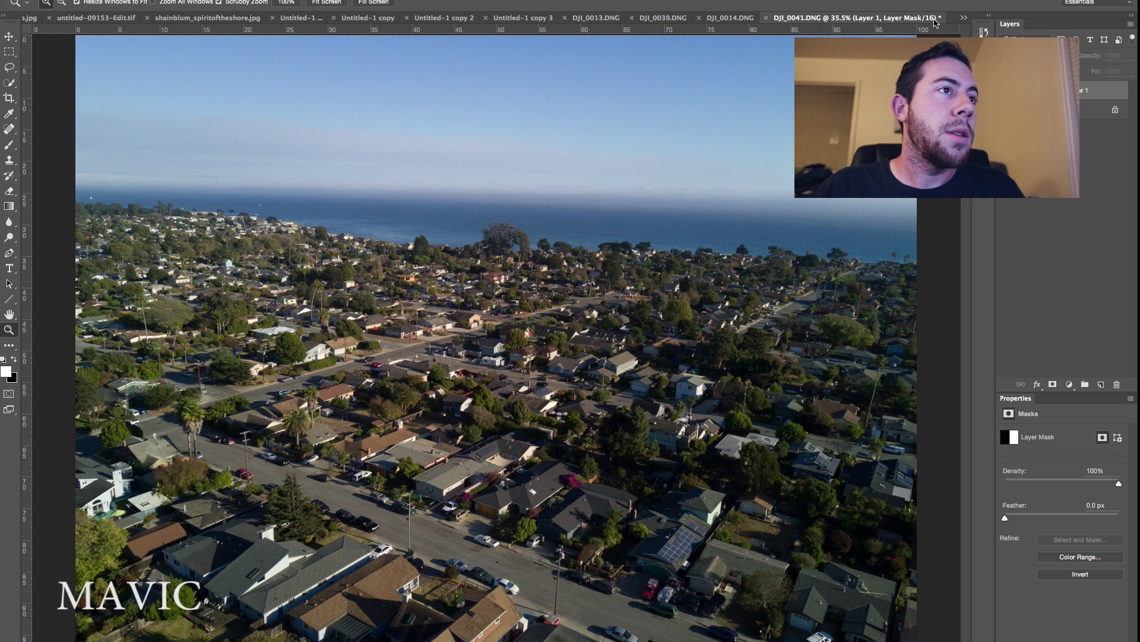
# - Inspect the Mavic photo at 100% across rooftops and coastline, then fit it on screen
pyautogui.rightClick(488, 277)
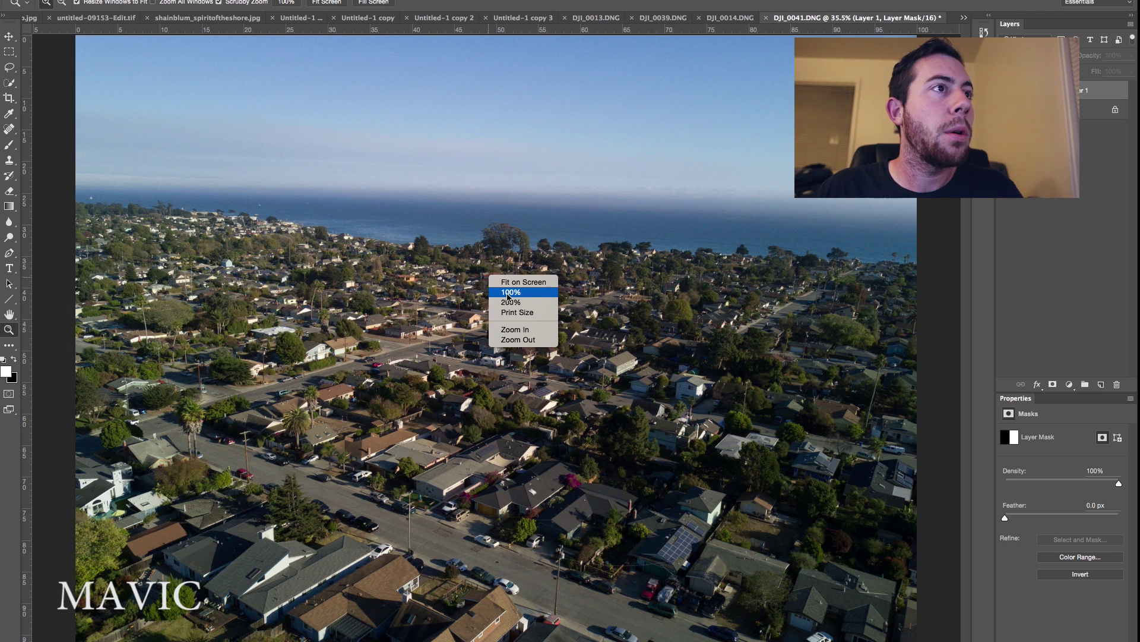
pyautogui.click(508, 292)
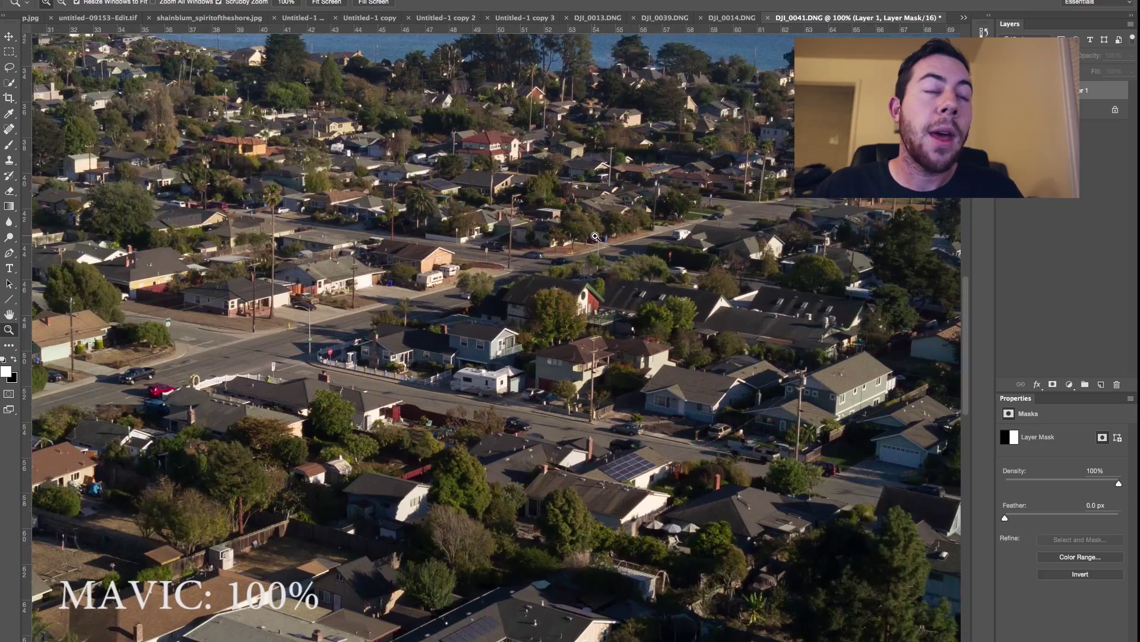
pyautogui.moveTo(615, 219); pyautogui.dragTo(495, 265)
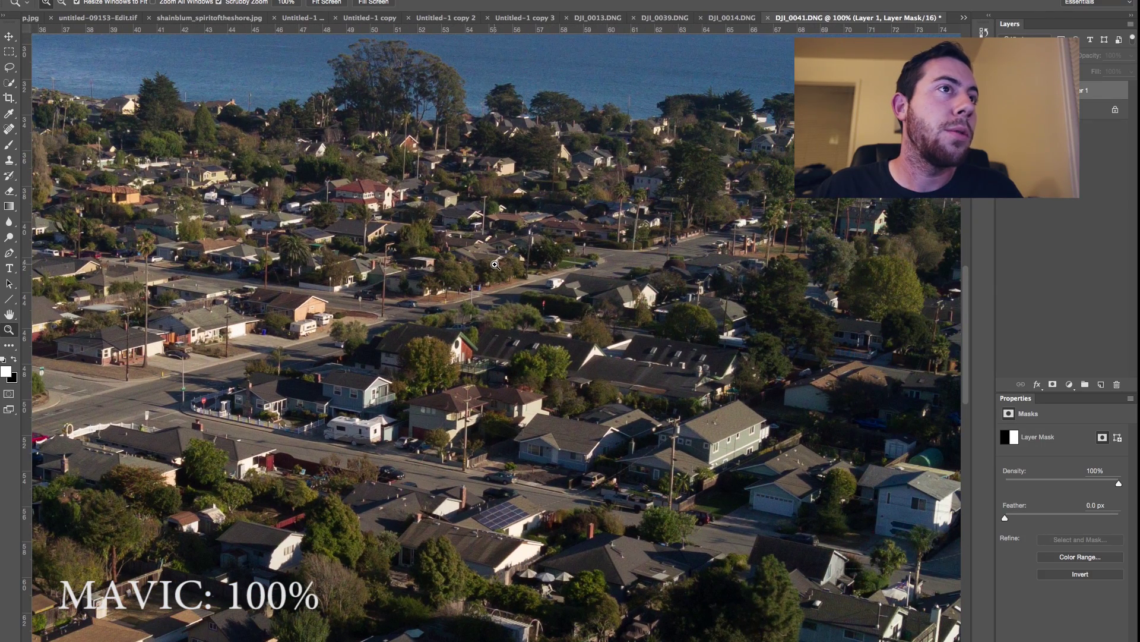
pyautogui.moveTo(322, 185); pyautogui.dragTo(338, 216)
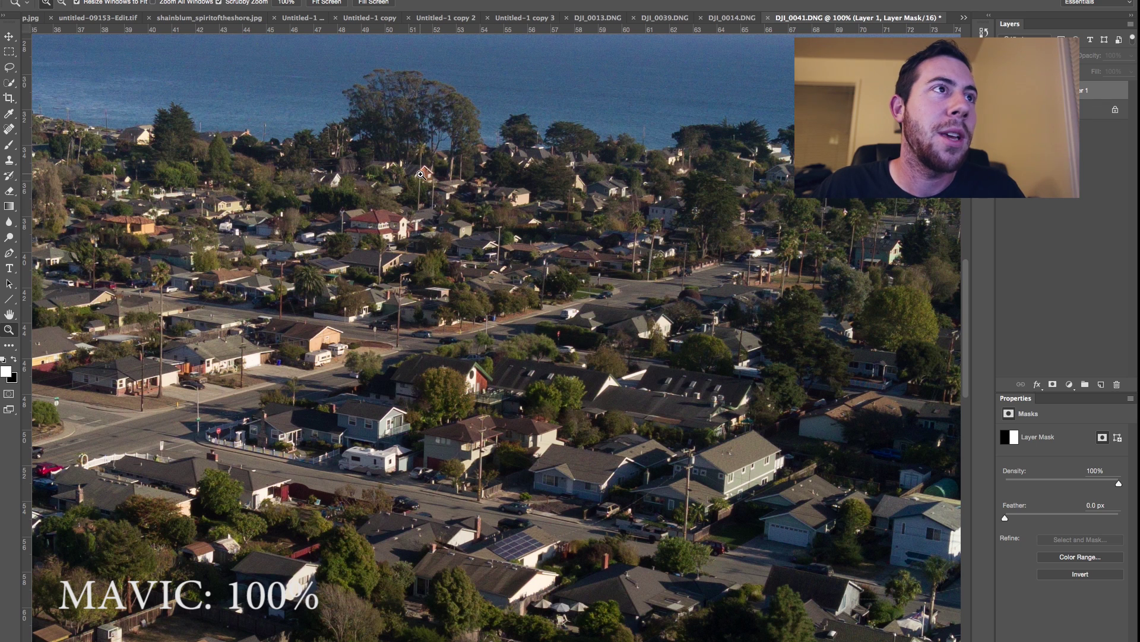
pyautogui.hscroll(5, 445, 166)
pyautogui.scroll(2, 446, 166)
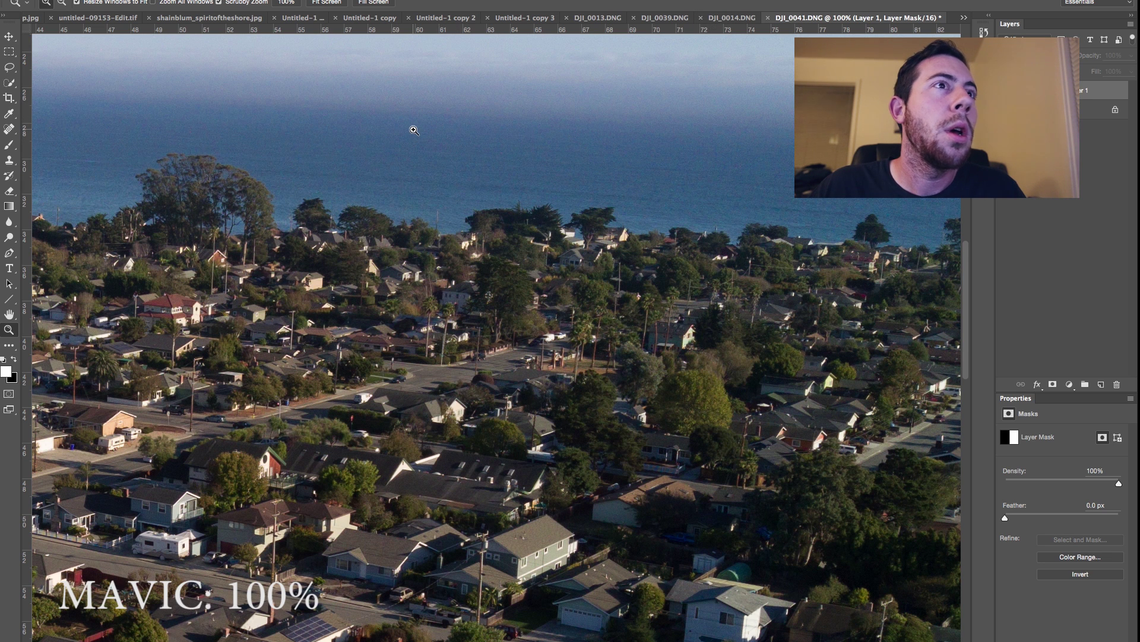
pyautogui.moveTo(502, 127); pyautogui.dragTo(431, 157)
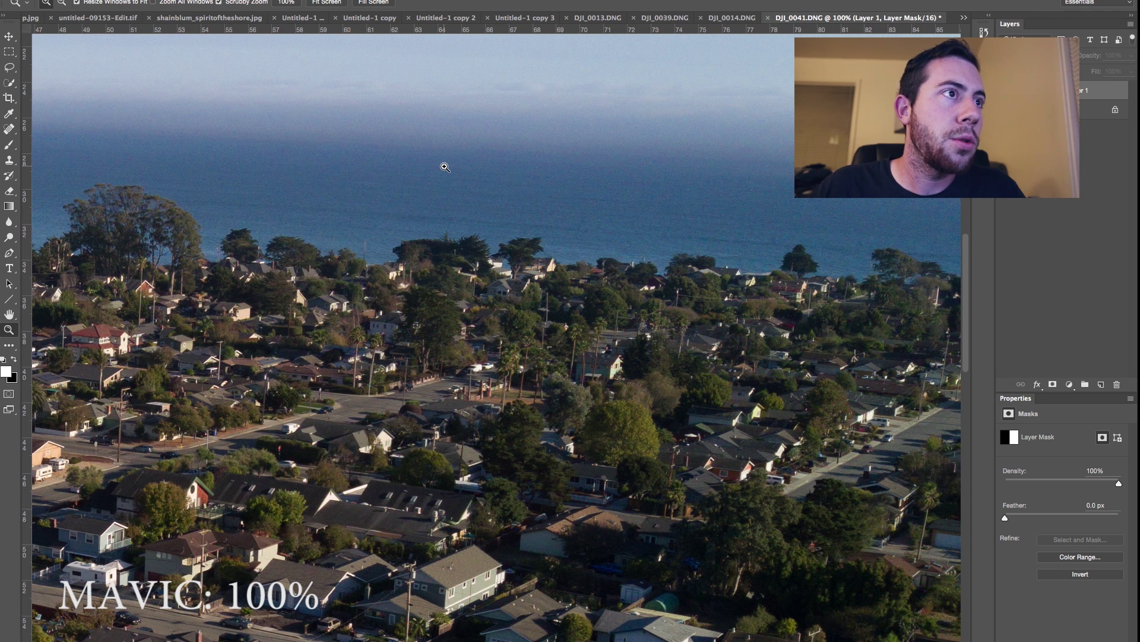
pyautogui.moveTo(555, 168); pyautogui.dragTo(420, 194)
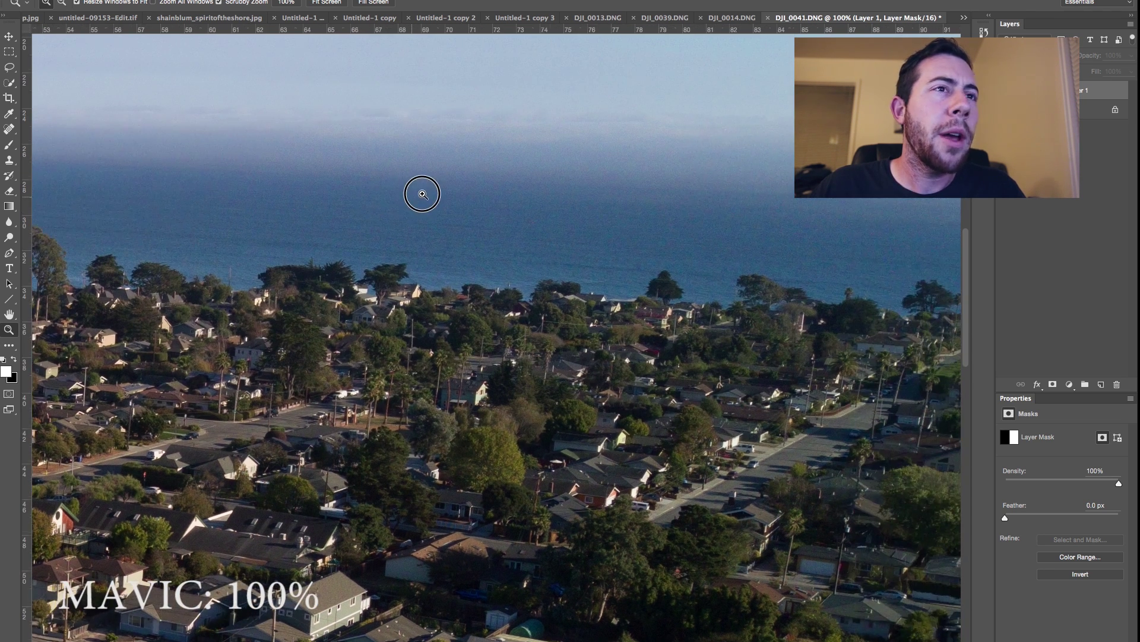
pyautogui.hscroll(10, 707, 369)
pyautogui.scroll(-2, 707, 368)
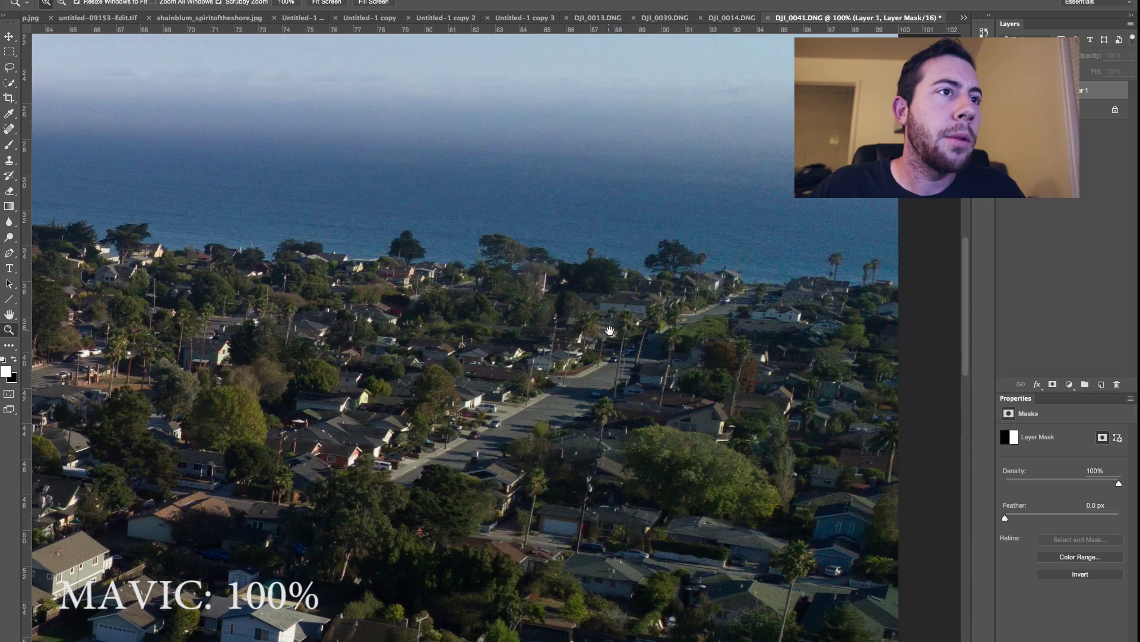
pyautogui.rightClick(703, 329)
pyautogui.click(708, 333)
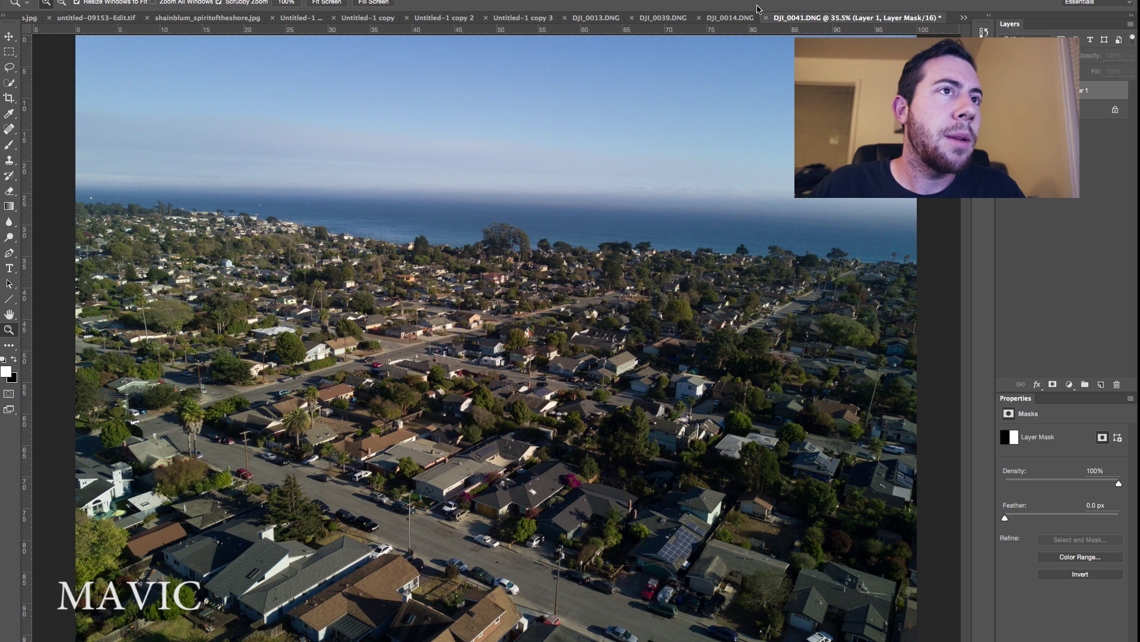
# - Fit the Phantom 4 photo DJI_0014.DNG on screen and return to DJI_0041.DNG
pyautogui.click(730, 18)
pyautogui.rightClick(736, 232)
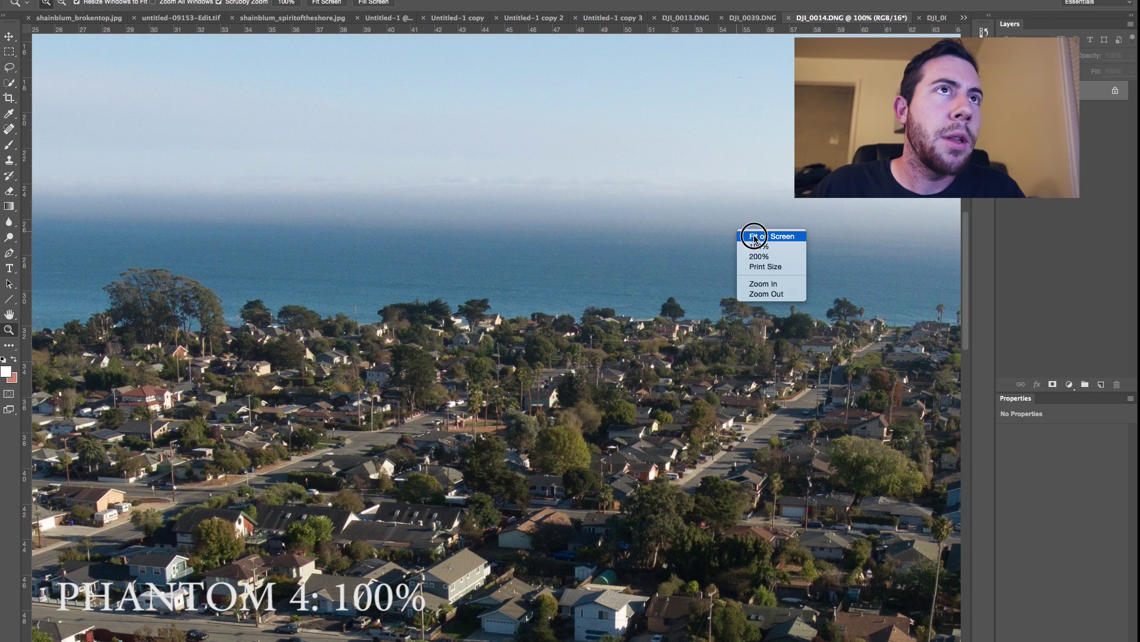
pyautogui.click(755, 234)
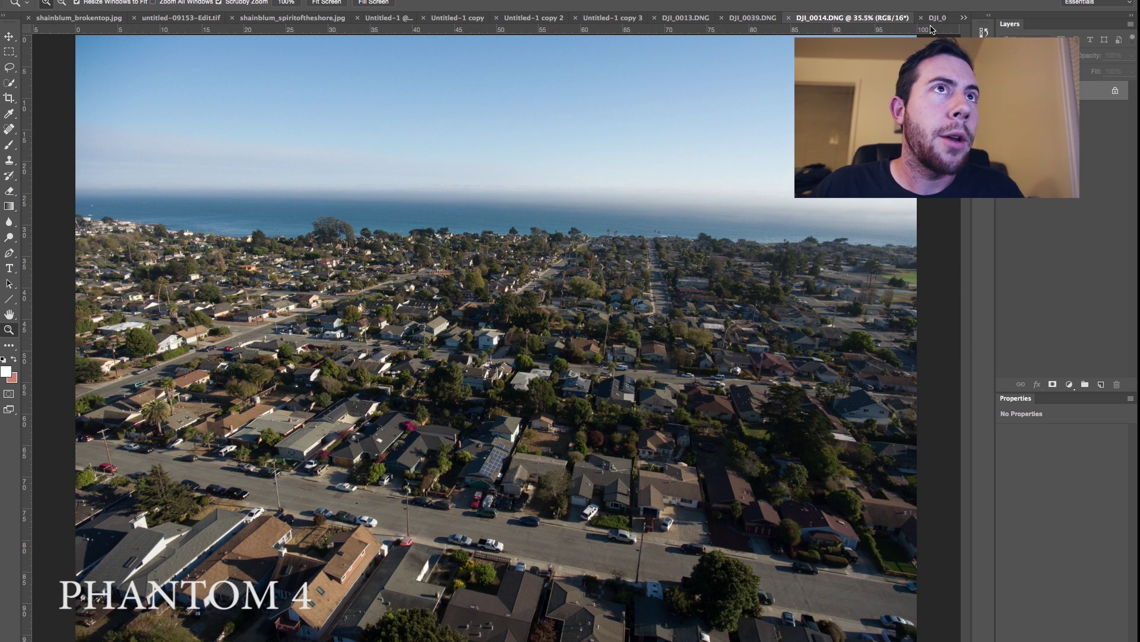
pyautogui.click(937, 20)
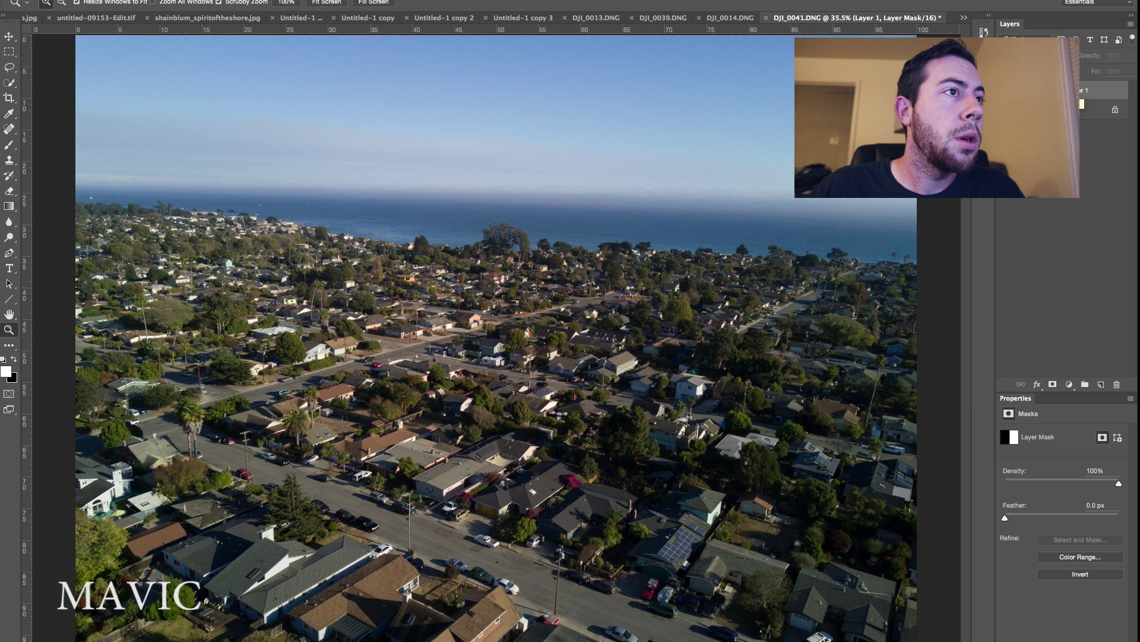
# - Show the masked Phantom 4 layer on the right half and view the comparison at 100%
pyautogui.hotkey('ctrl', ',')
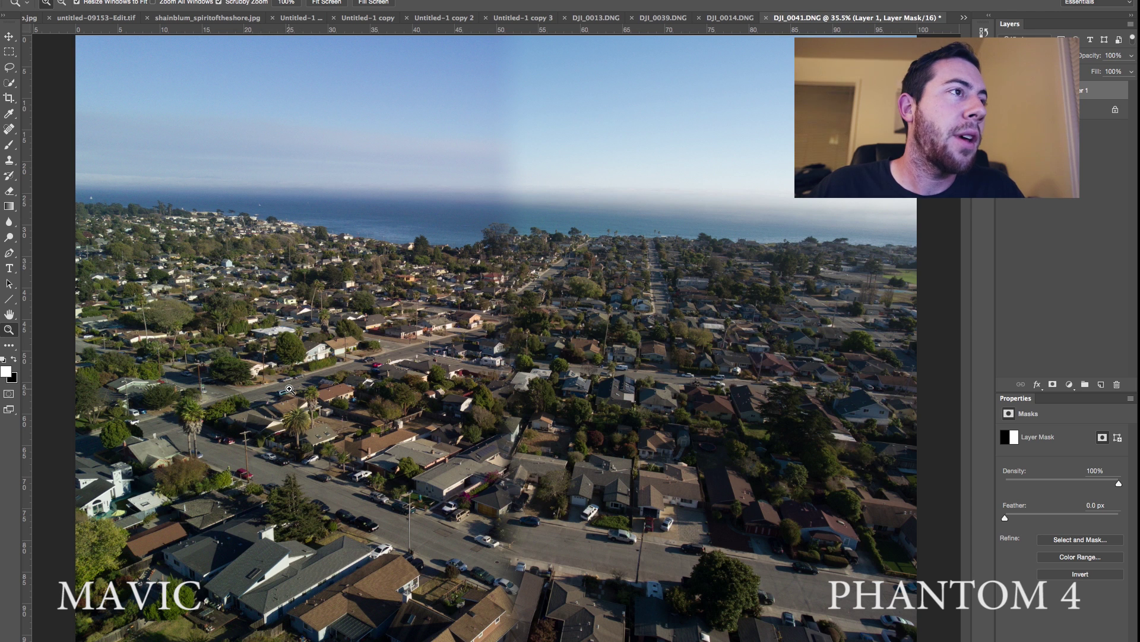
pyautogui.rightClick(507, 319)
pyautogui.click(519, 336)
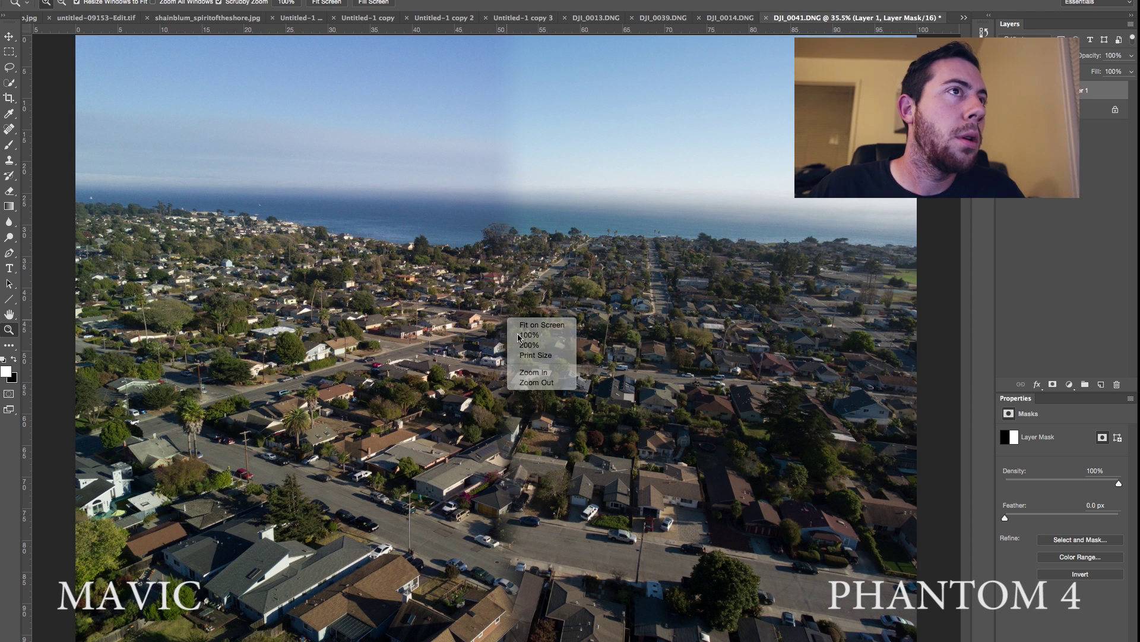